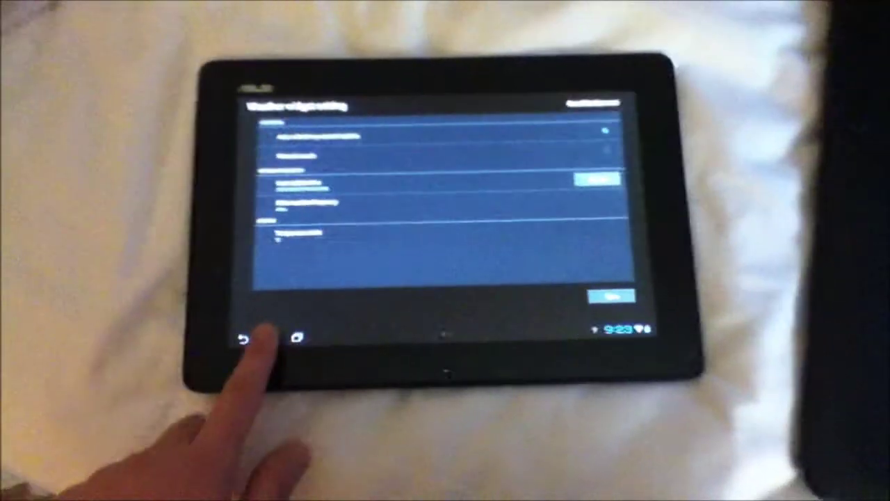
# - Close the weather widget settings and return to the tablet's home screen
pyautogui.click(268, 337)
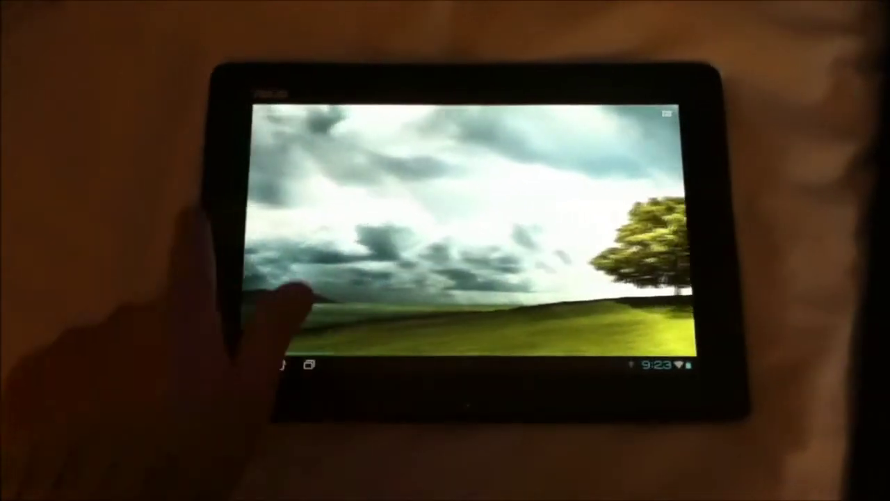
# - Reveal the home-screen widgets and app dock, then launch the Play Store
pyautogui.click(417, 249)
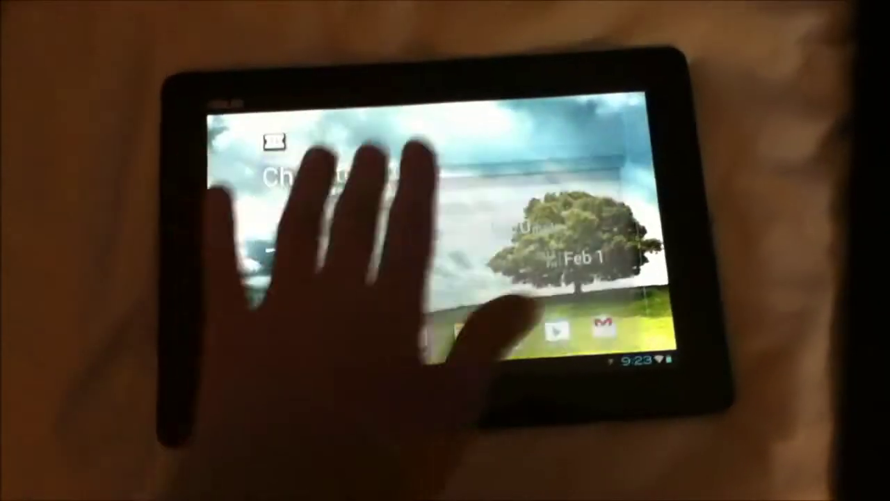
pyautogui.click(557, 327)
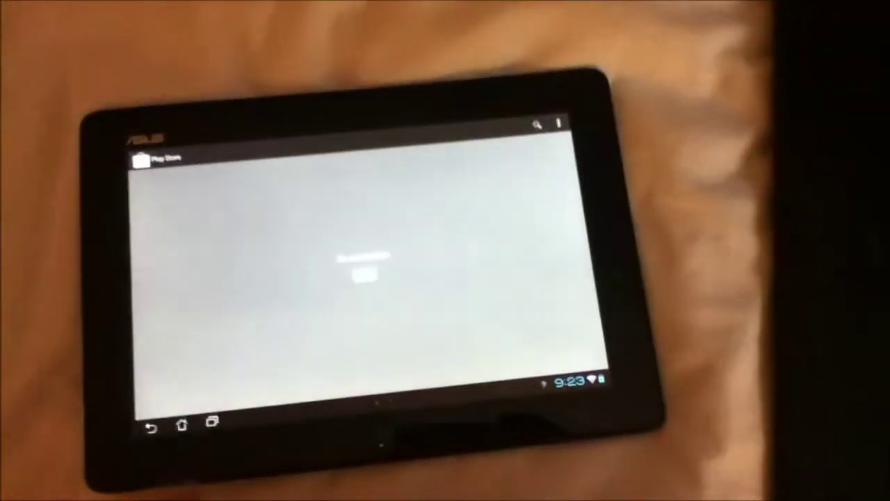
pyautogui.click(261, 385)
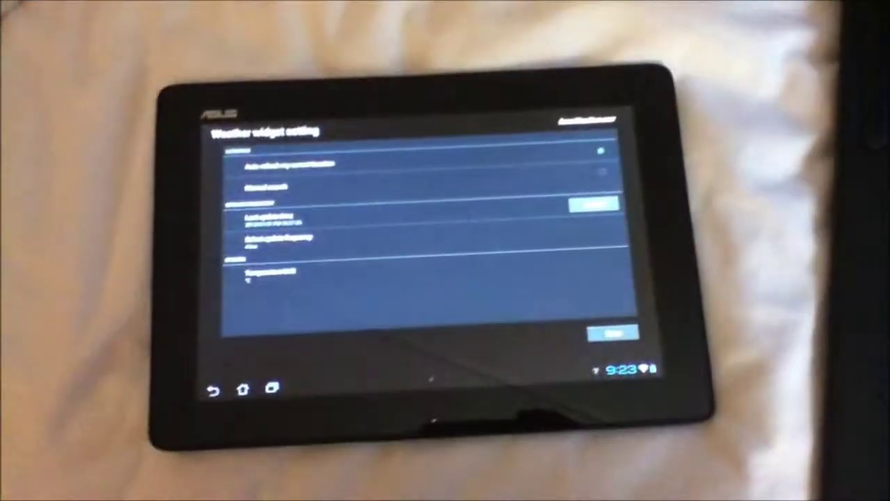
pyautogui.click(209, 396)
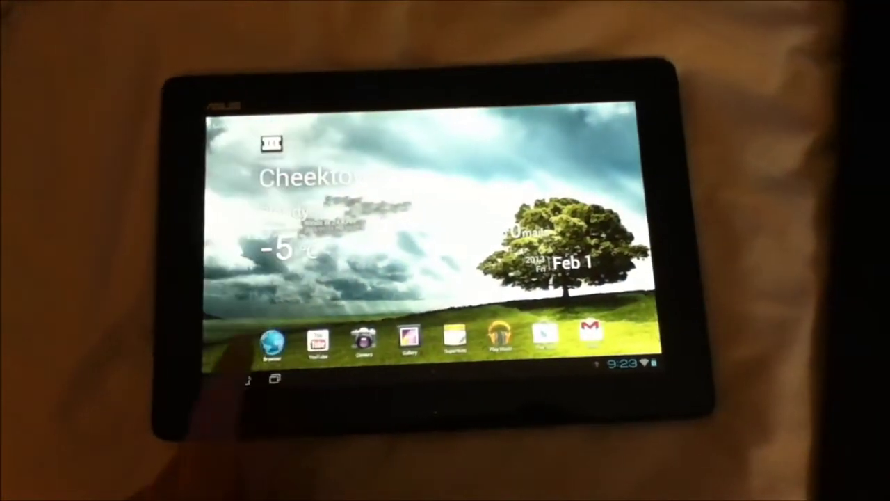
# - Show and dismiss Recent Apps, then swipe to the wallpaper-only home page
pyautogui.click(278, 383)
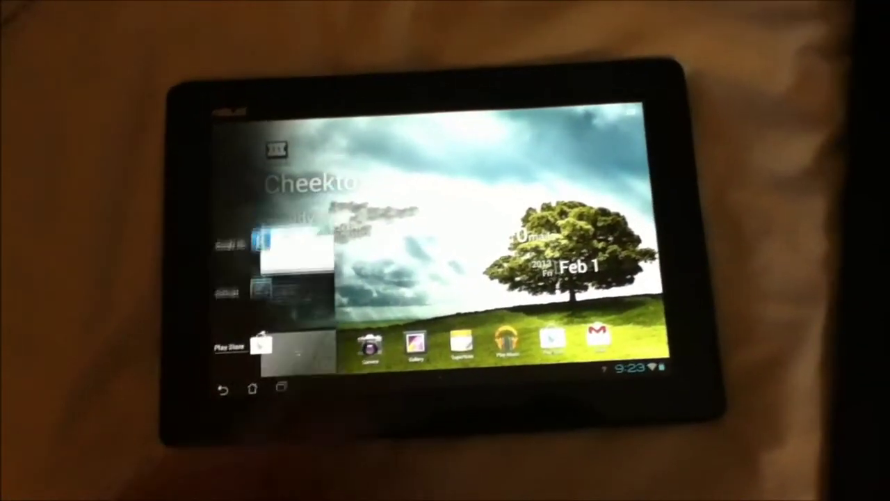
pyautogui.click(281, 387)
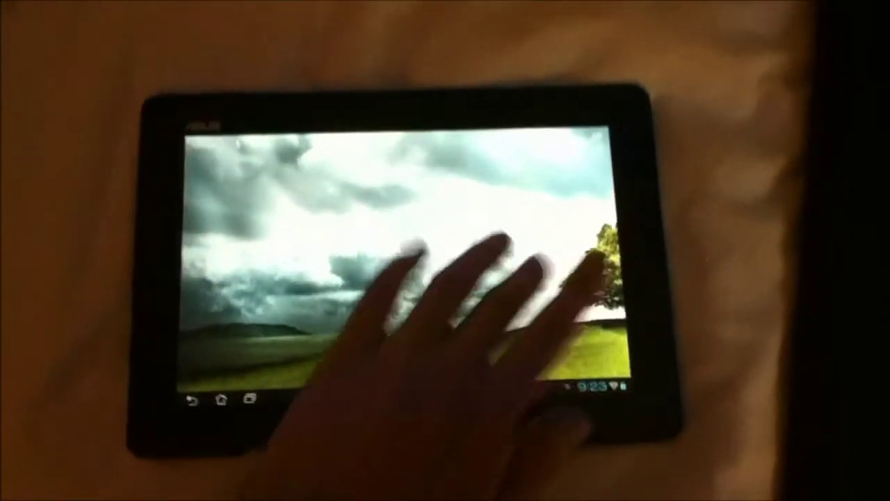
pyautogui.moveTo(529, 264); pyautogui.dragTo(417, 293)
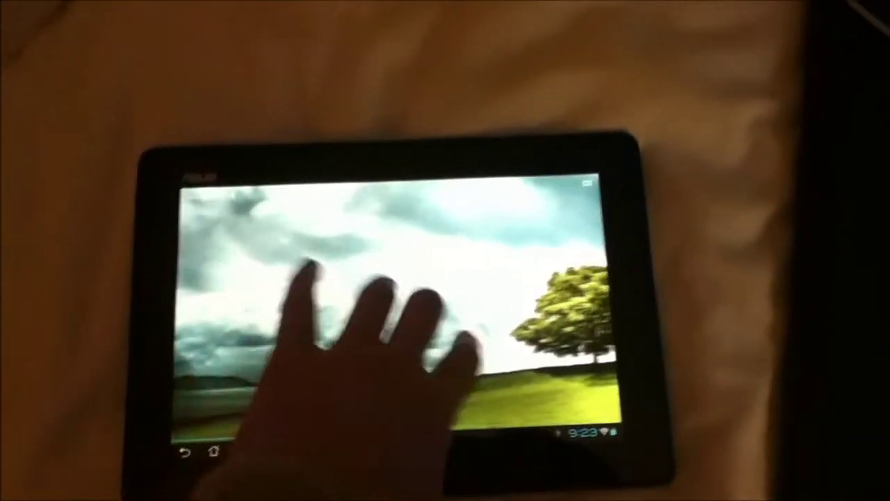